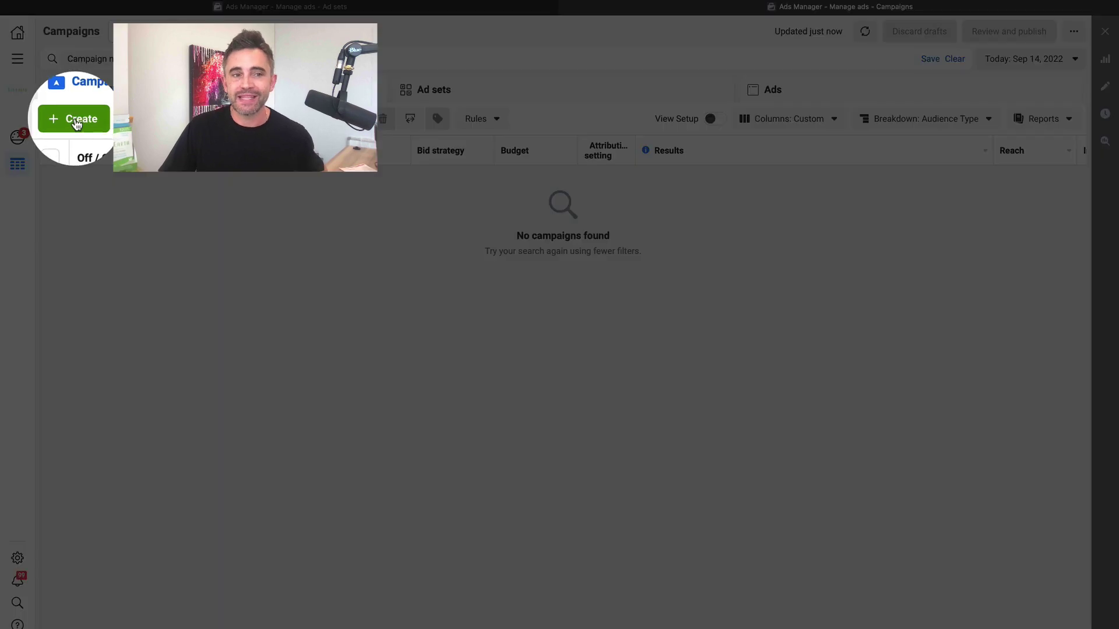
# - Create a new Sales campaign using the Advantage+ shopping campaign setup
pyautogui.click(76, 124)
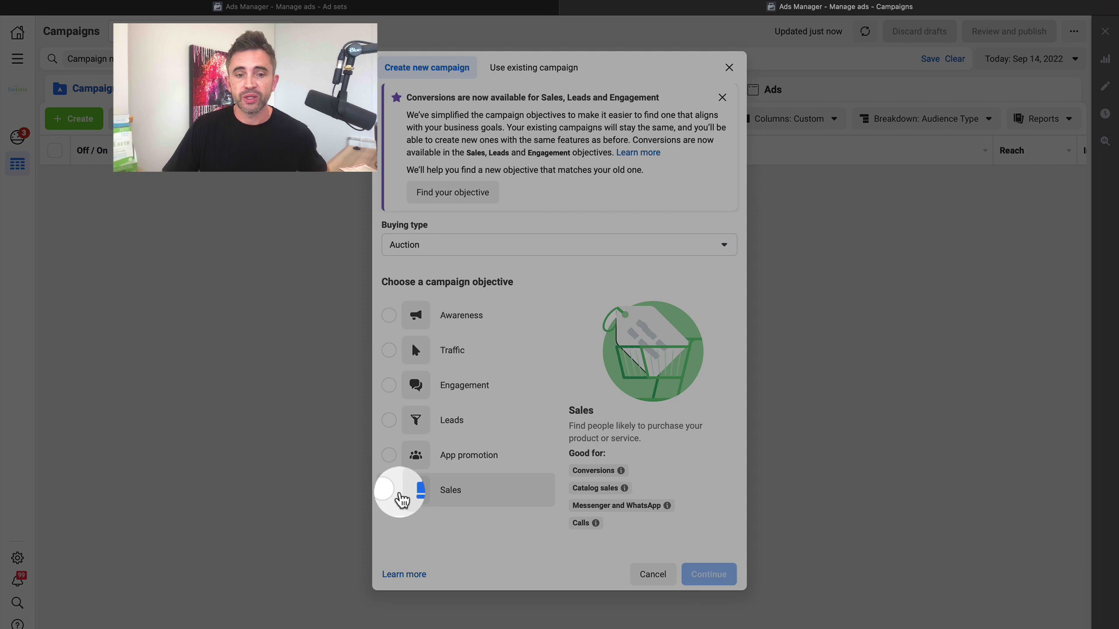
pyautogui.click(393, 490)
pyautogui.click(708, 590)
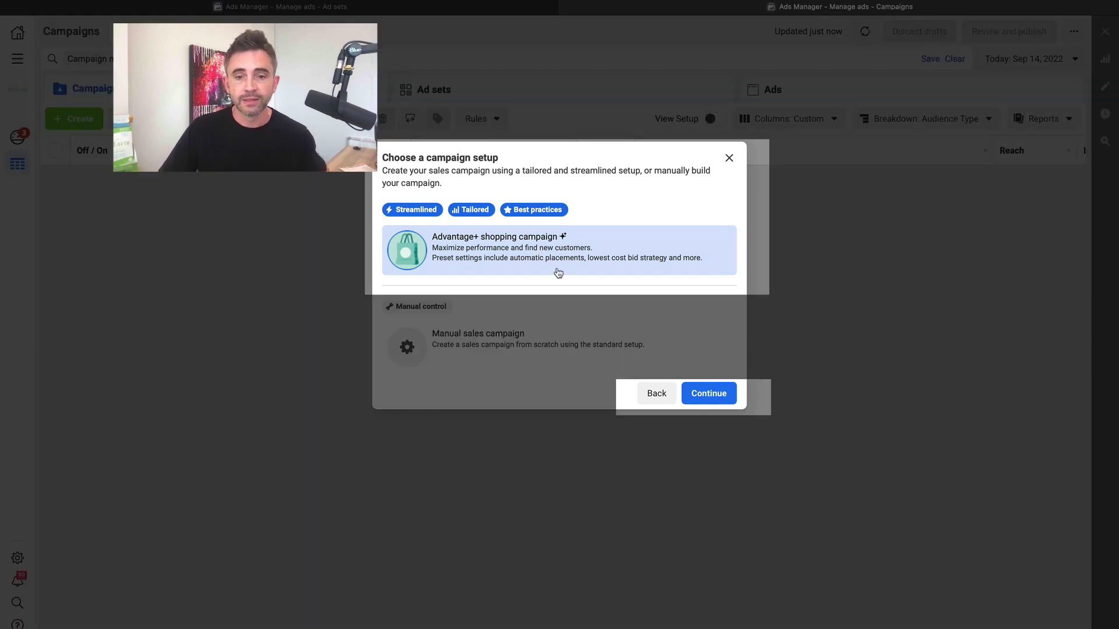
pyautogui.click(693, 391)
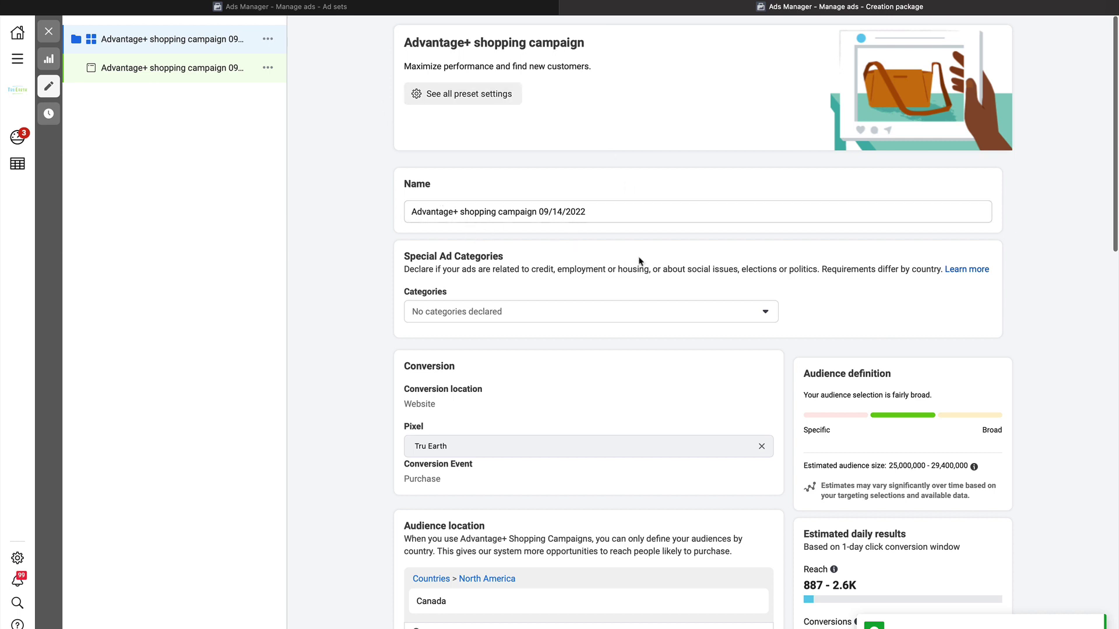
pyautogui.scroll(-2, 638, 260)
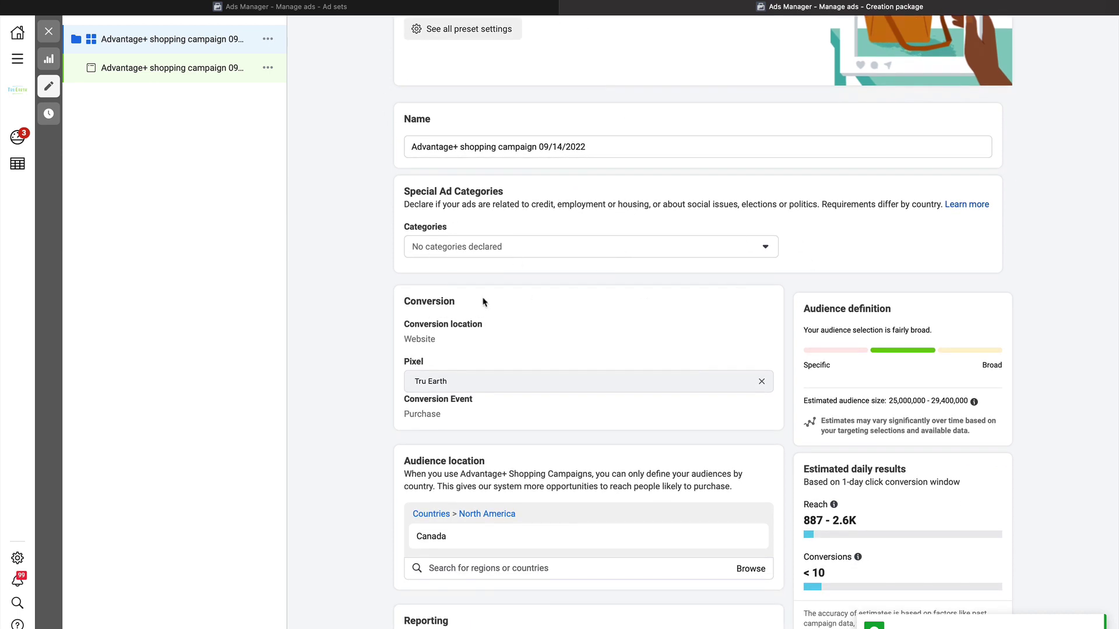
pyautogui.scroll(-2, 482, 301)
pyautogui.scroll(-2, 396, 340)
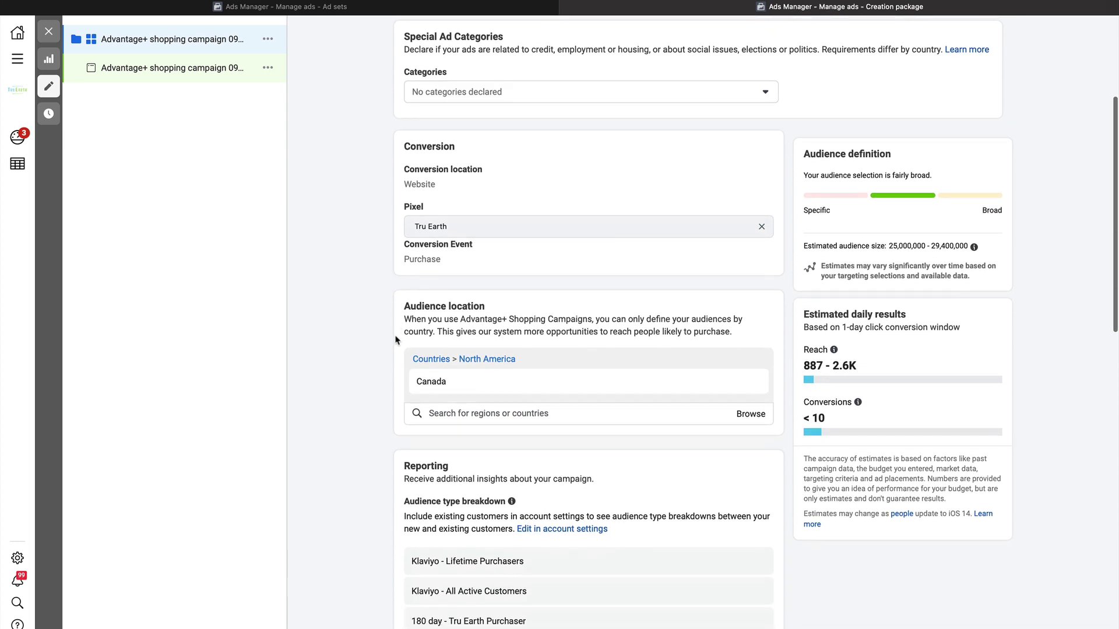
pyautogui.scroll(-2, 350, 349)
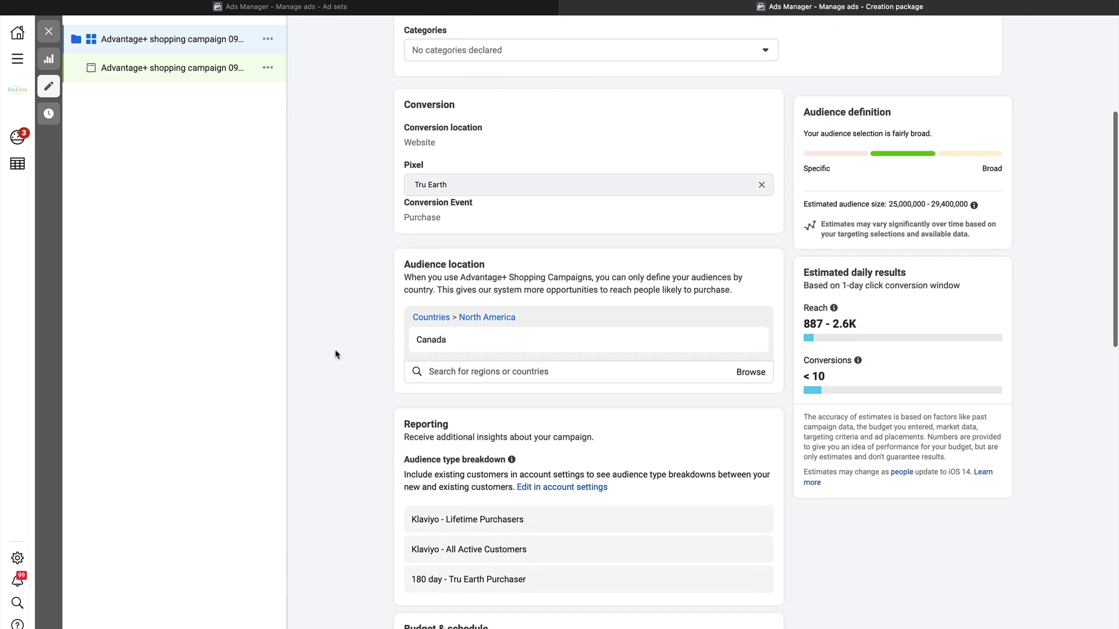
# - Add United States to the audience location alongside Canada
pyautogui.click(525, 373)
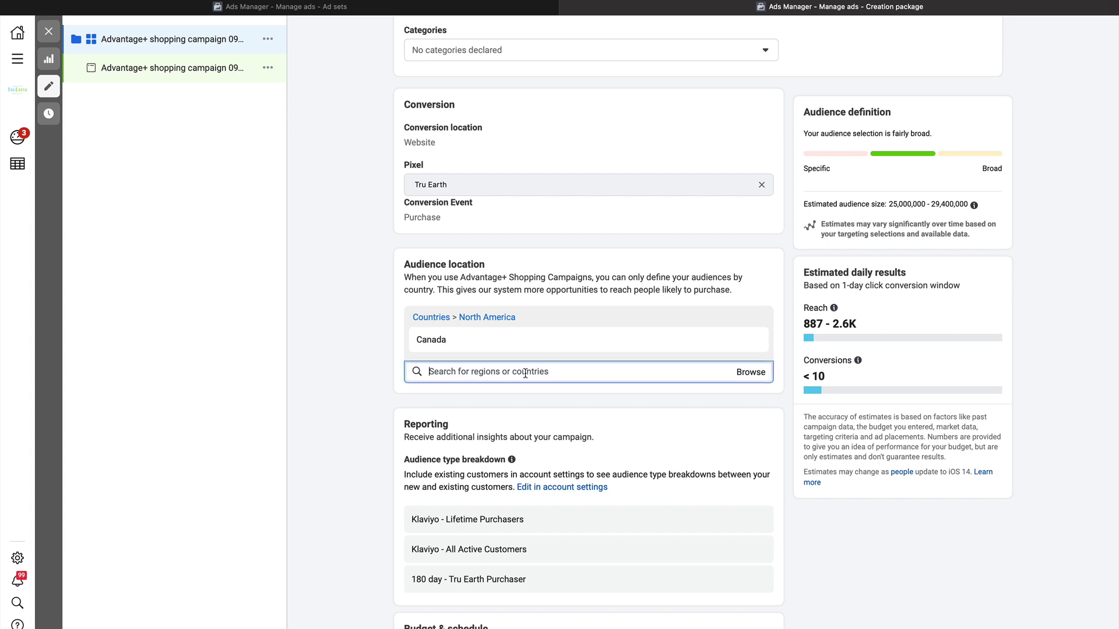
pyautogui.write('united')
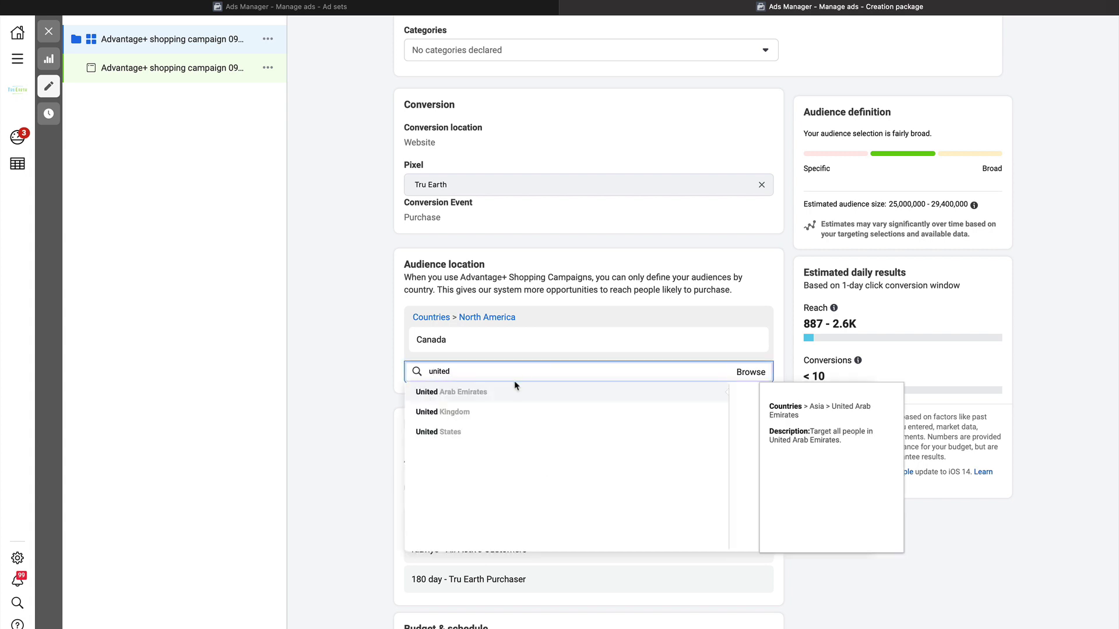
pyautogui.click(460, 432)
pyautogui.click(348, 375)
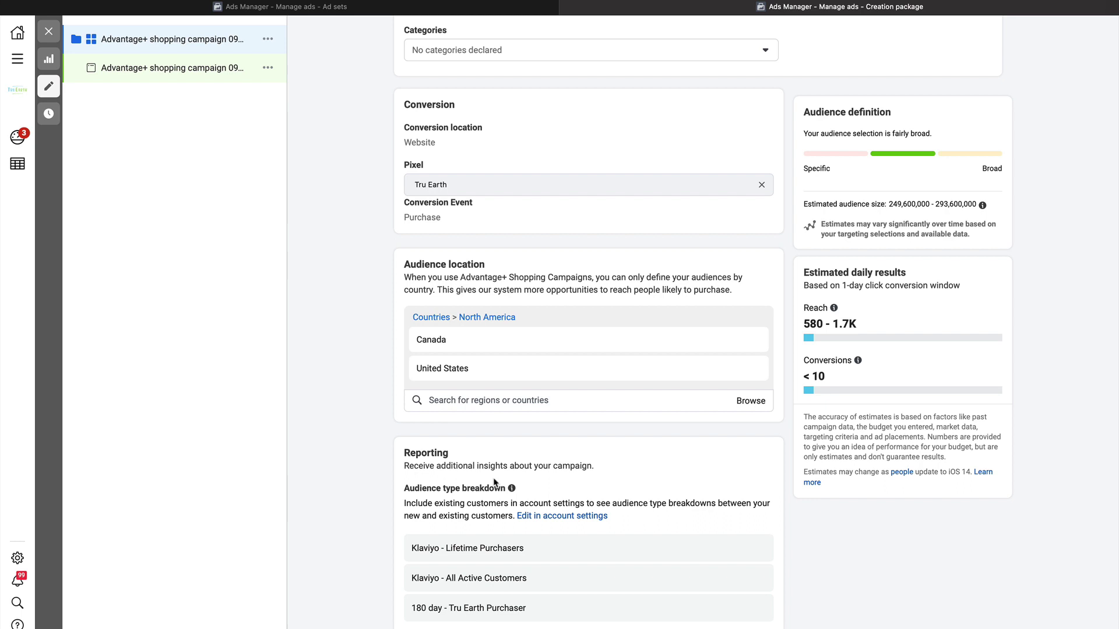
pyautogui.scroll(-4, 609, 439)
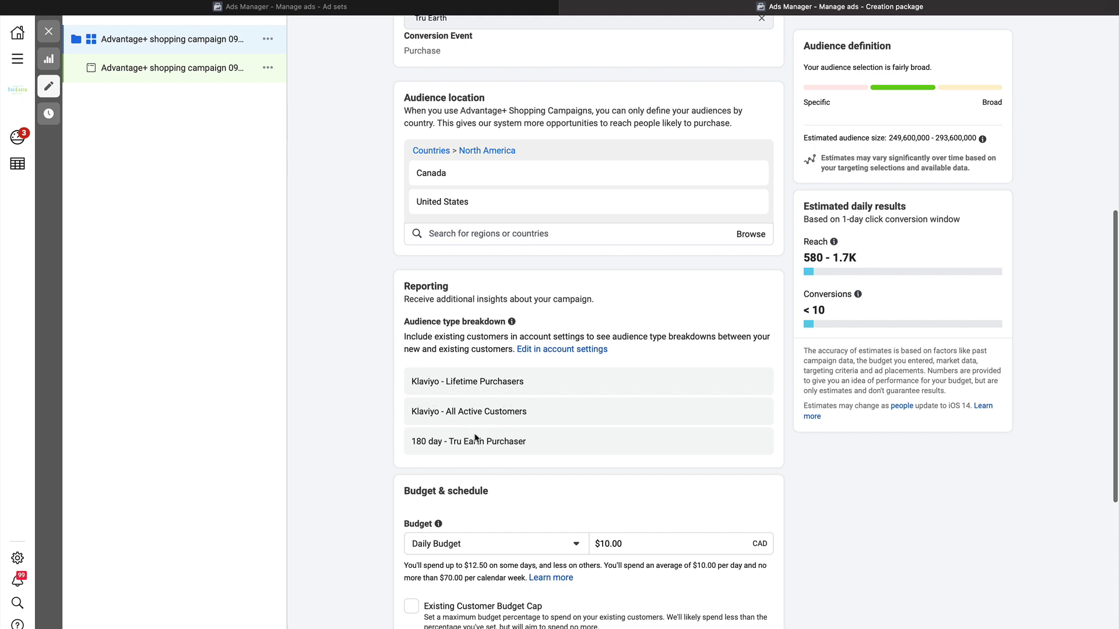
pyautogui.scroll(-3, 475, 438)
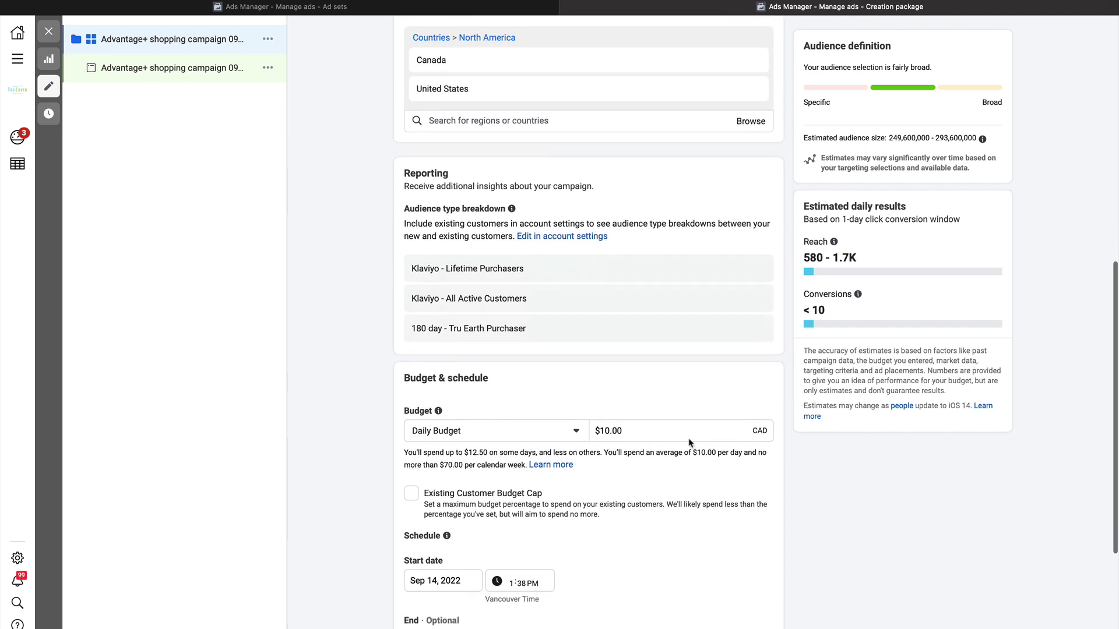
# - Set a $1,000 daily budget with the existing-customer budget cap enabled at 0%
pyautogui.click(683, 434)
pyautogui.write(',')
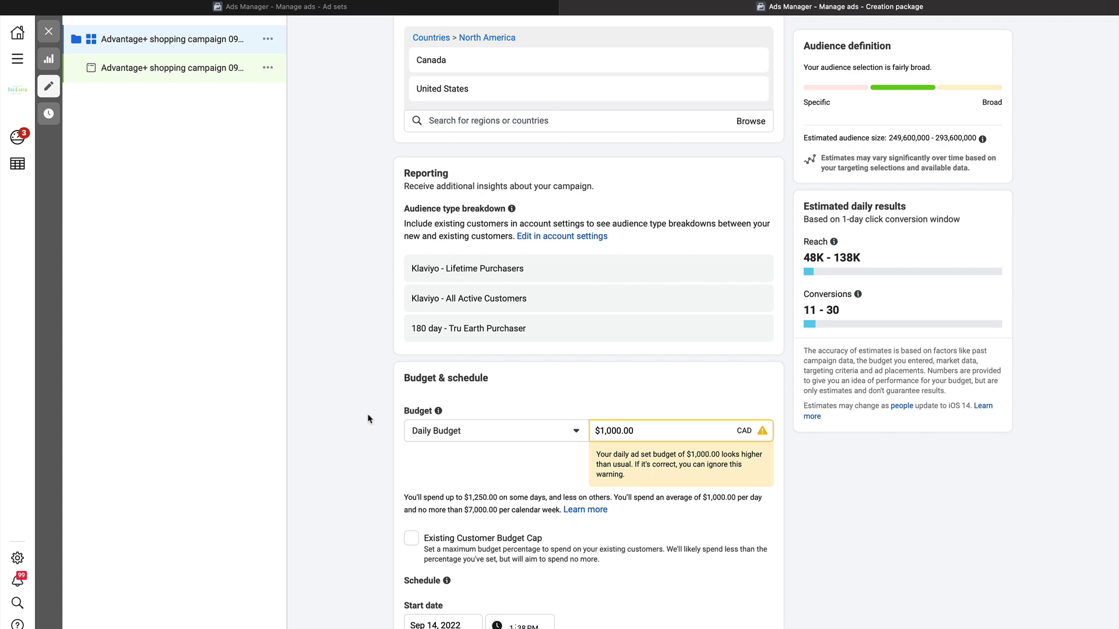
pyautogui.scroll(-2, 376, 494)
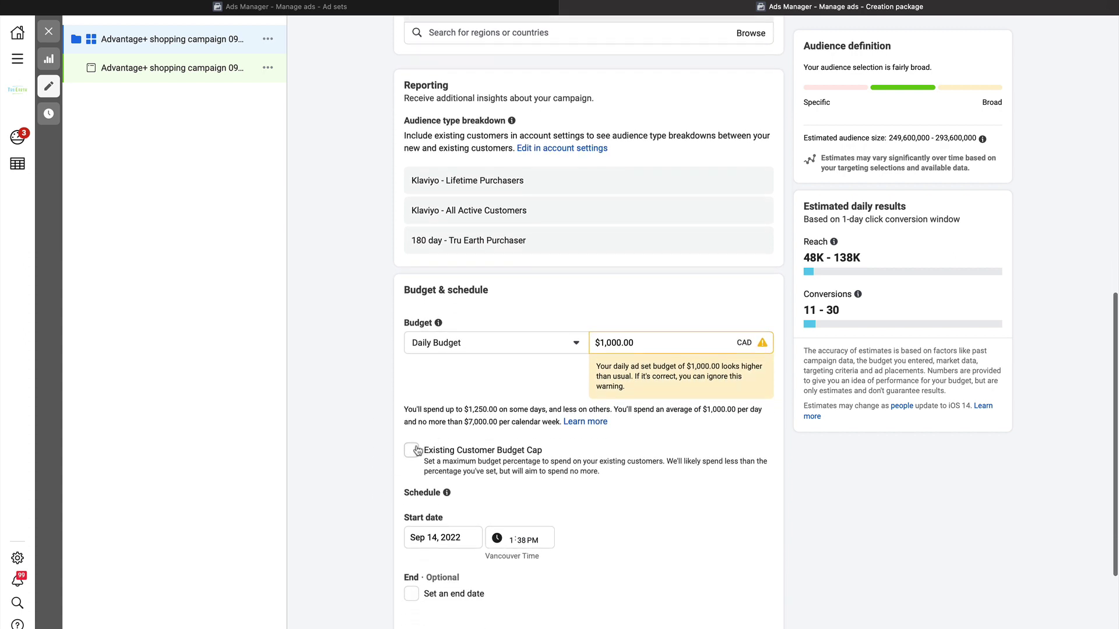
pyautogui.click(412, 451)
pyautogui.scroll(-3, 575, 489)
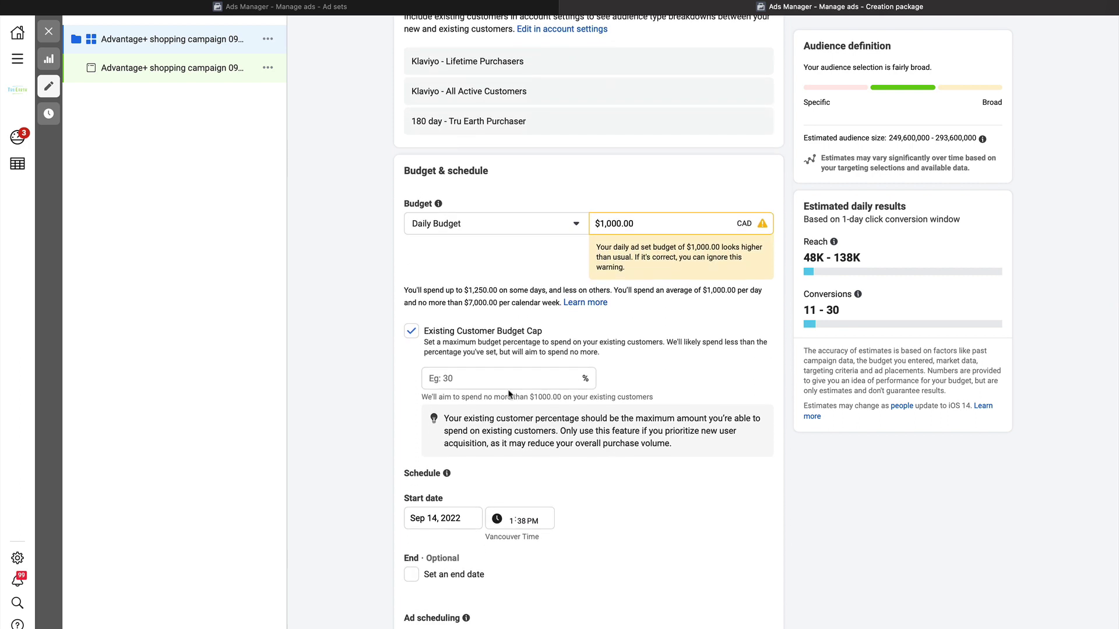
pyautogui.click(517, 378)
pyautogui.write('0')
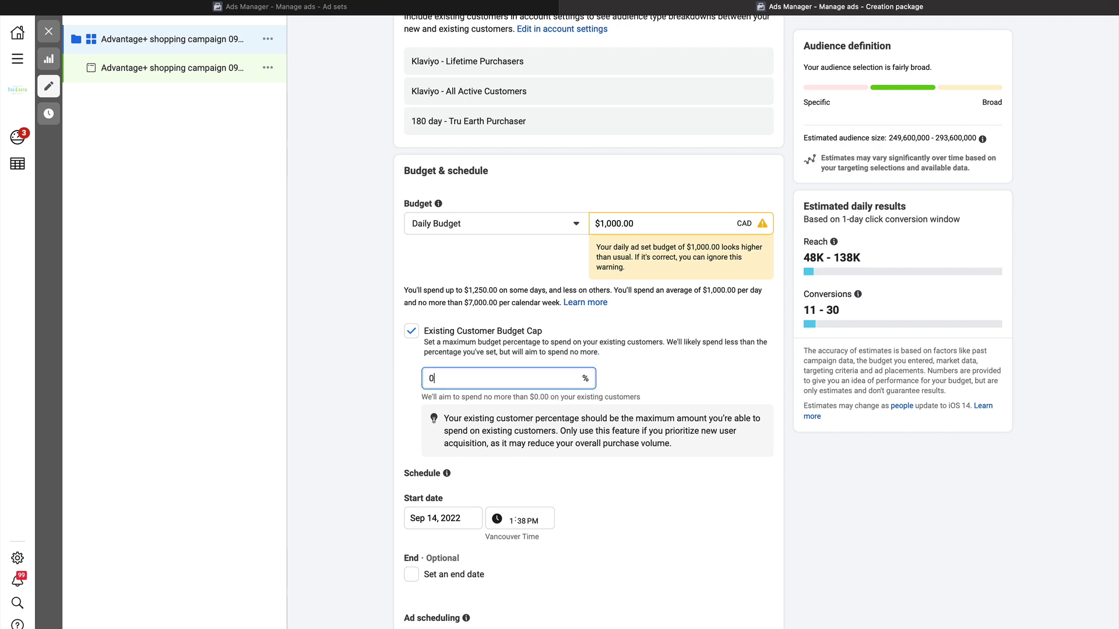
pyautogui.click(650, 396)
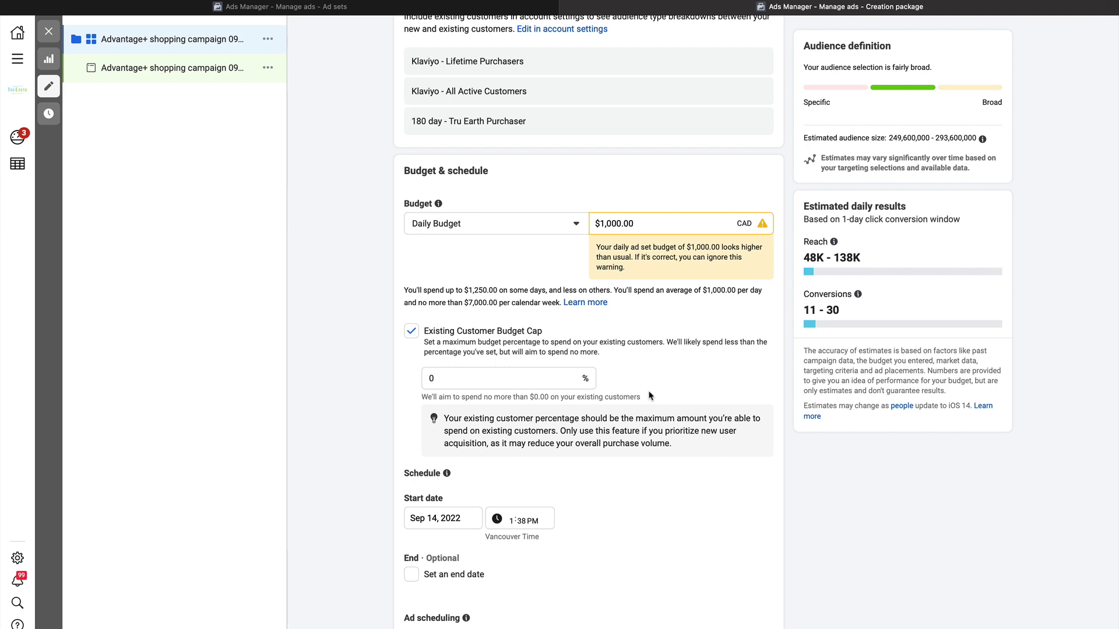
pyautogui.click(484, 375)
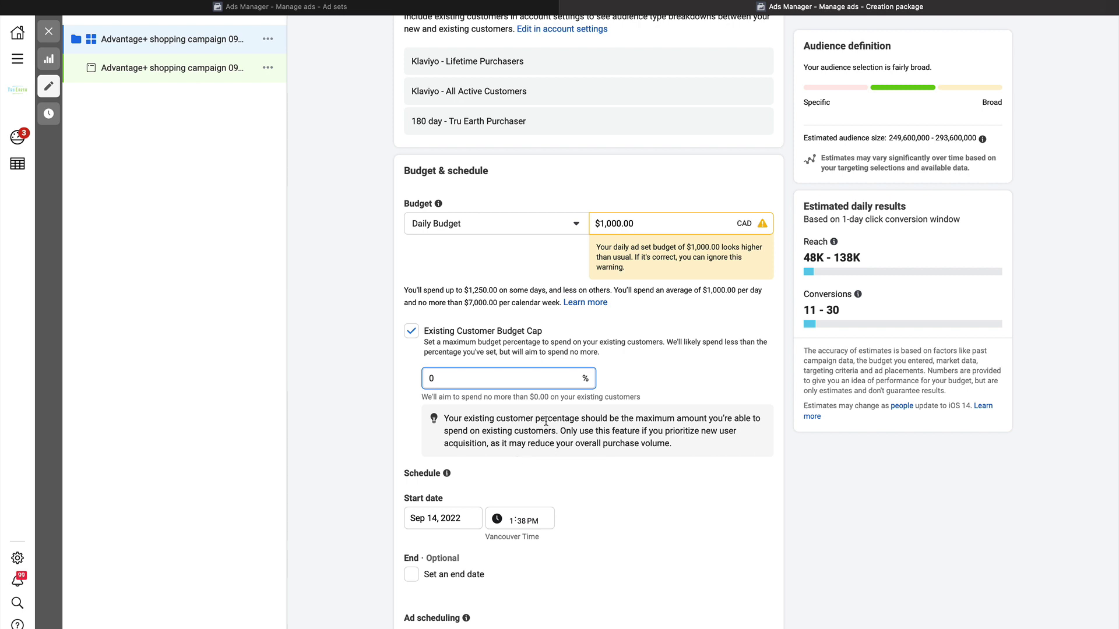
pyautogui.scroll(-3, 681, 490)
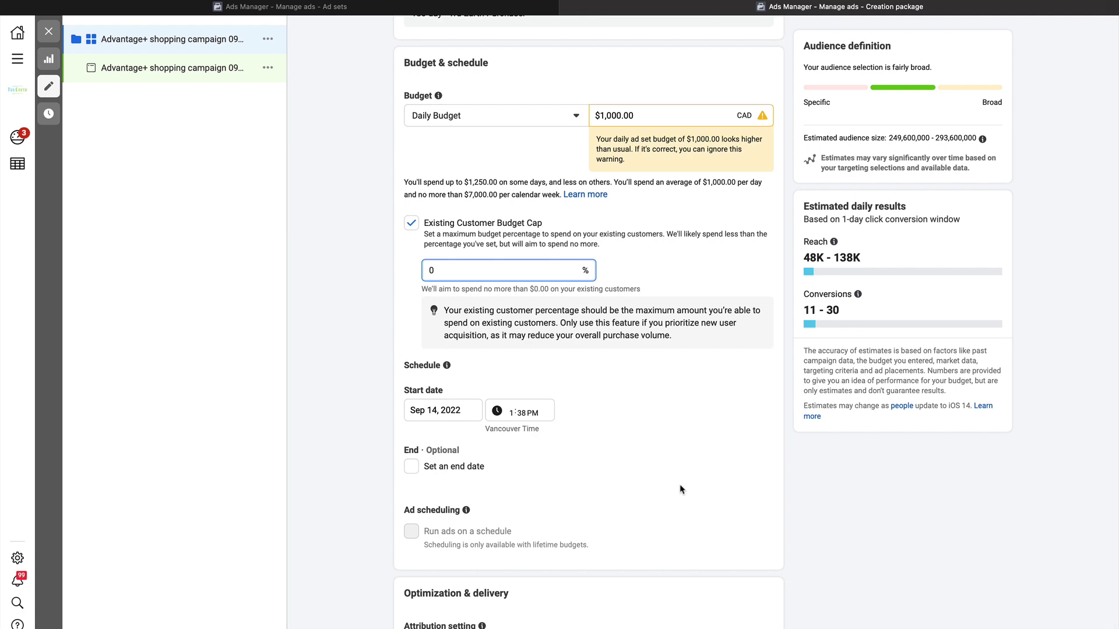
pyautogui.scroll(-2, 692, 429)
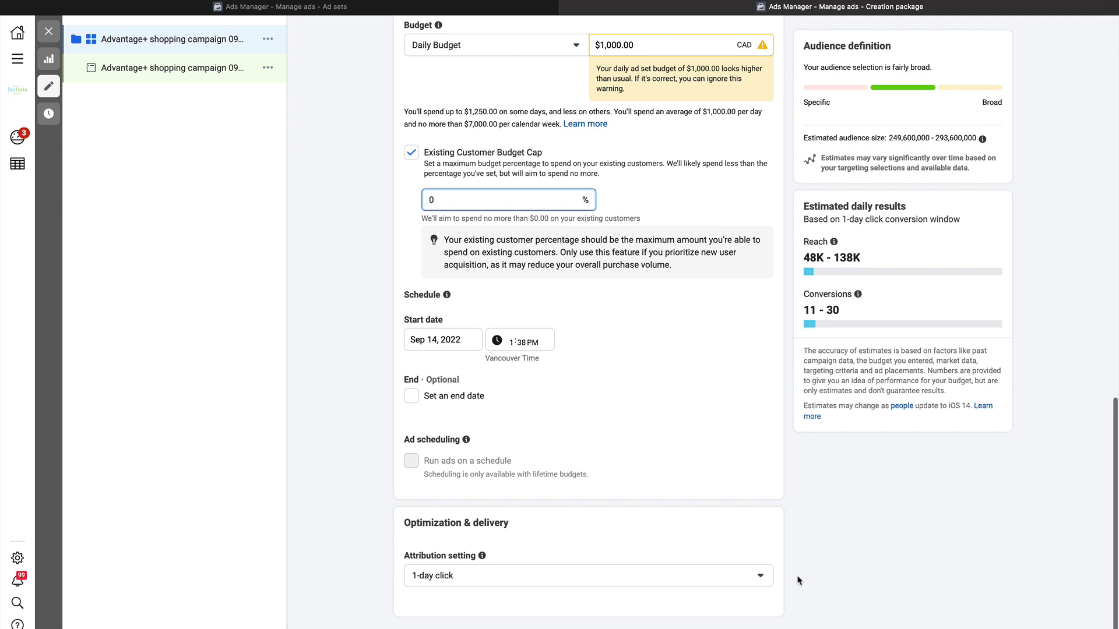
# - Keep attribution at 1-day click and move to the ad in the campaign tree
pyautogui.click(744, 583)
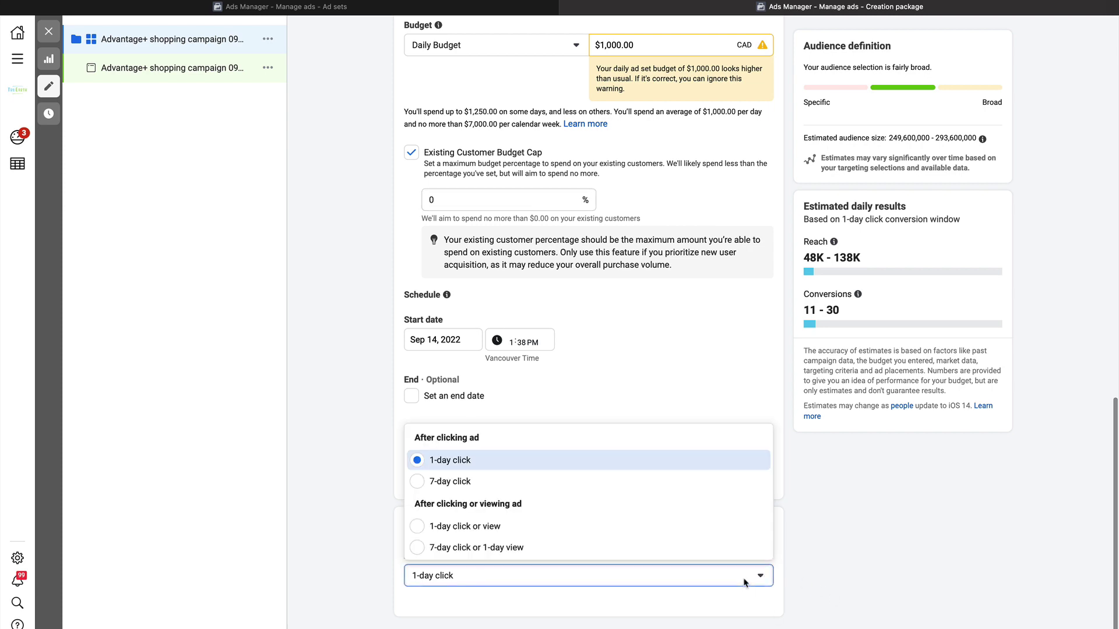
pyautogui.click(744, 583)
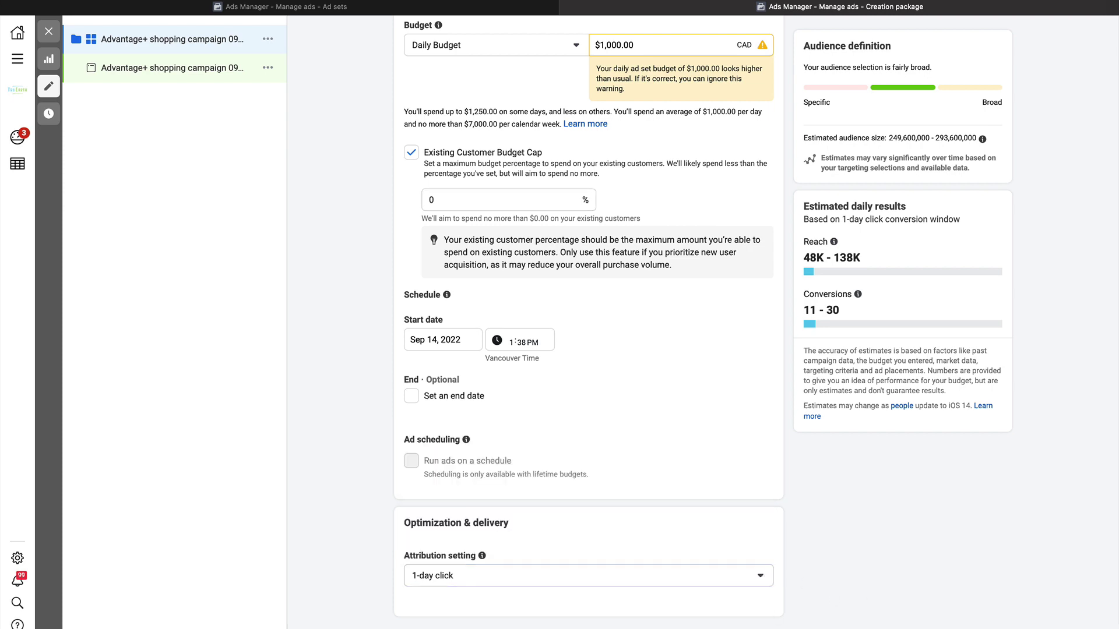
pyautogui.click(166, 68)
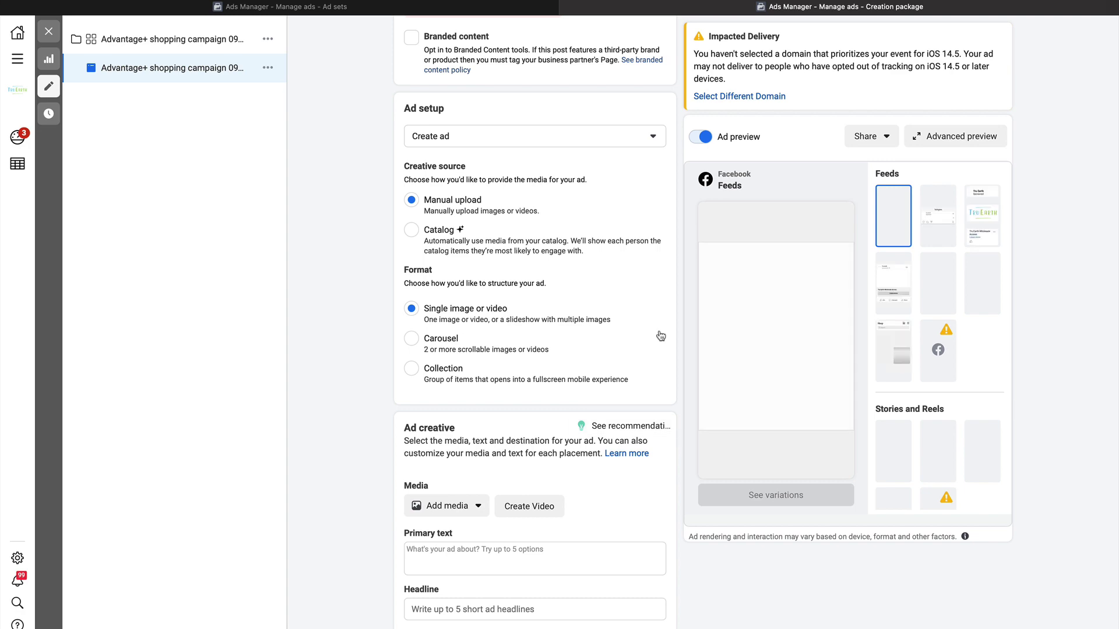
pyautogui.scroll(10, 660, 336)
pyautogui.scroll(-1, 505, 344)
pyautogui.scroll(-1, 504, 343)
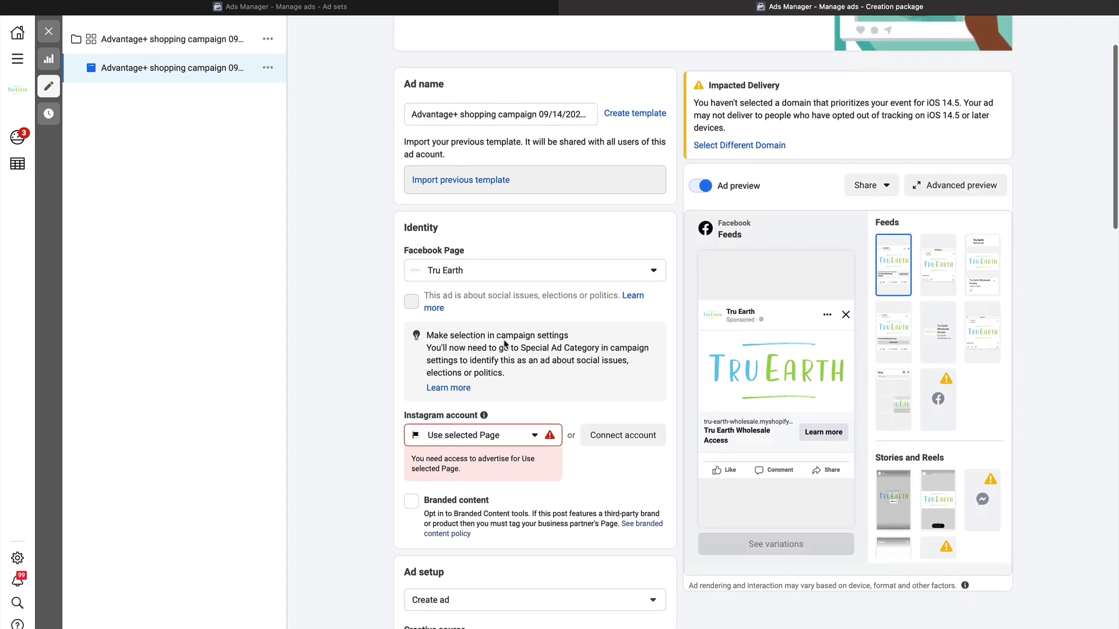
pyautogui.scroll(-5, 590, 382)
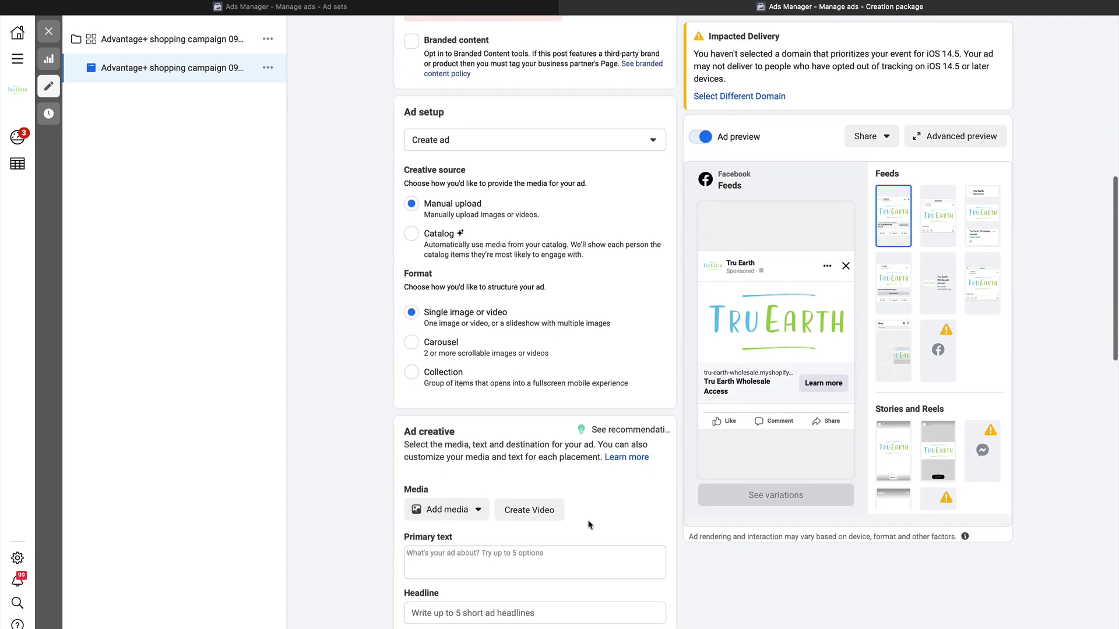
pyautogui.scroll(2, 638, 287)
# - Switch ad creation to use the existing Toilet Bowl Cleaner Strips post
pyautogui.click(607, 242)
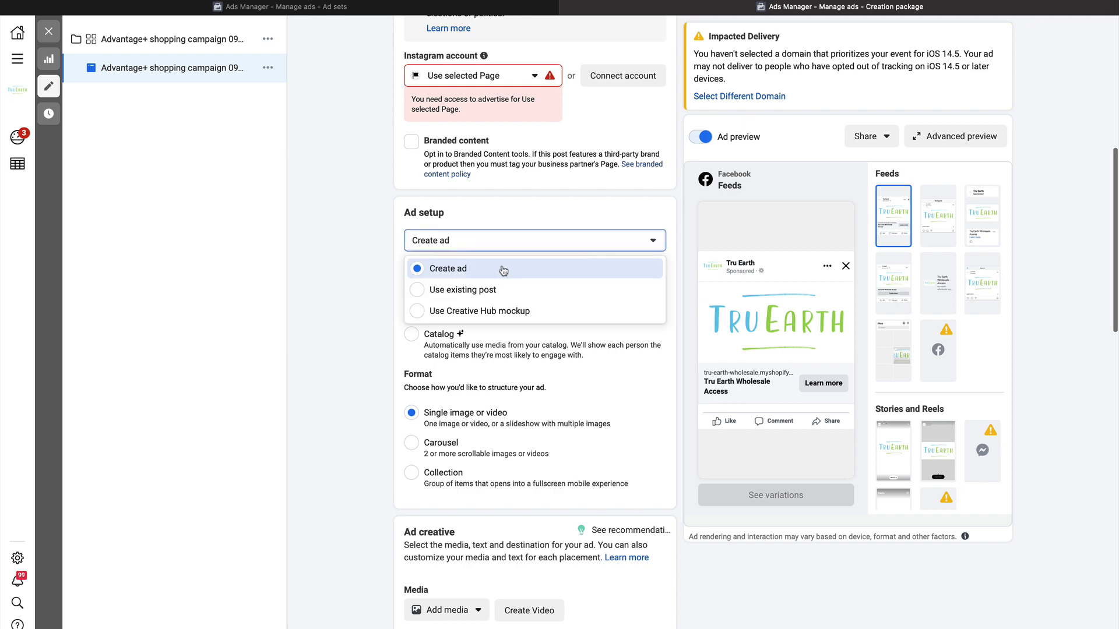
pyautogui.click(462, 290)
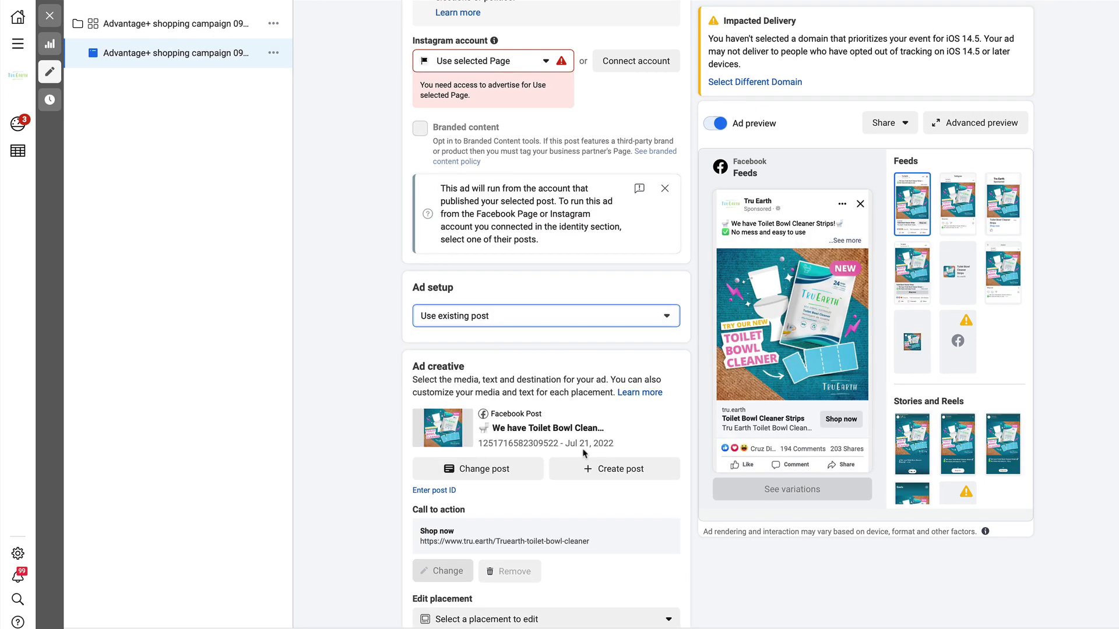
pyautogui.scroll(-5, 533, 522)
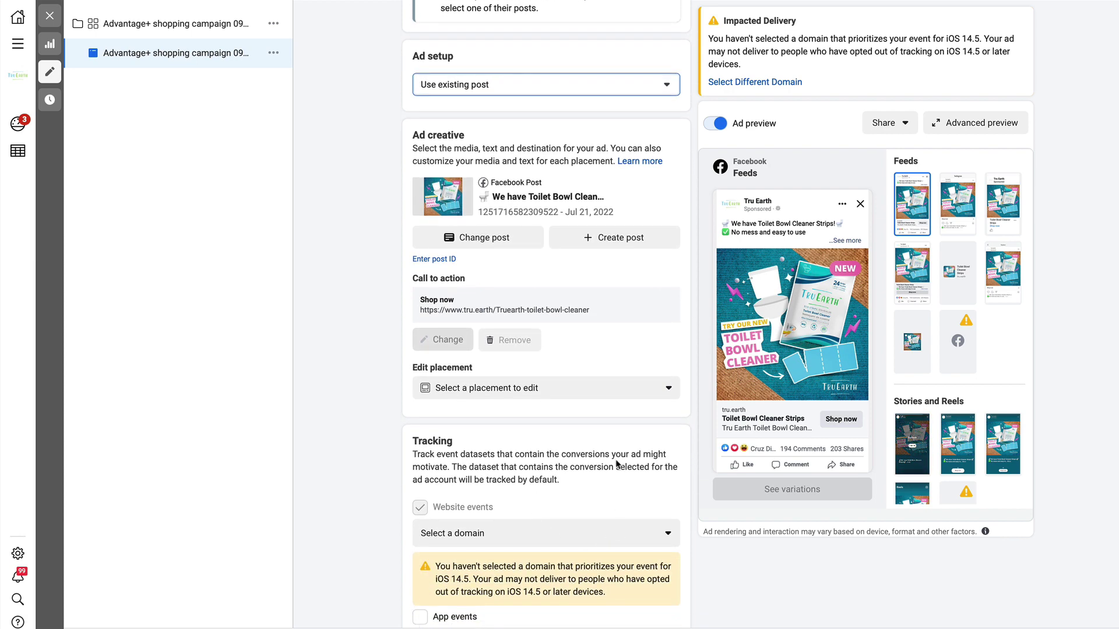
pyautogui.scroll(2, 616, 465)
pyautogui.scroll(3, 616, 464)
pyautogui.scroll(6, 617, 464)
pyautogui.scroll(1, 616, 464)
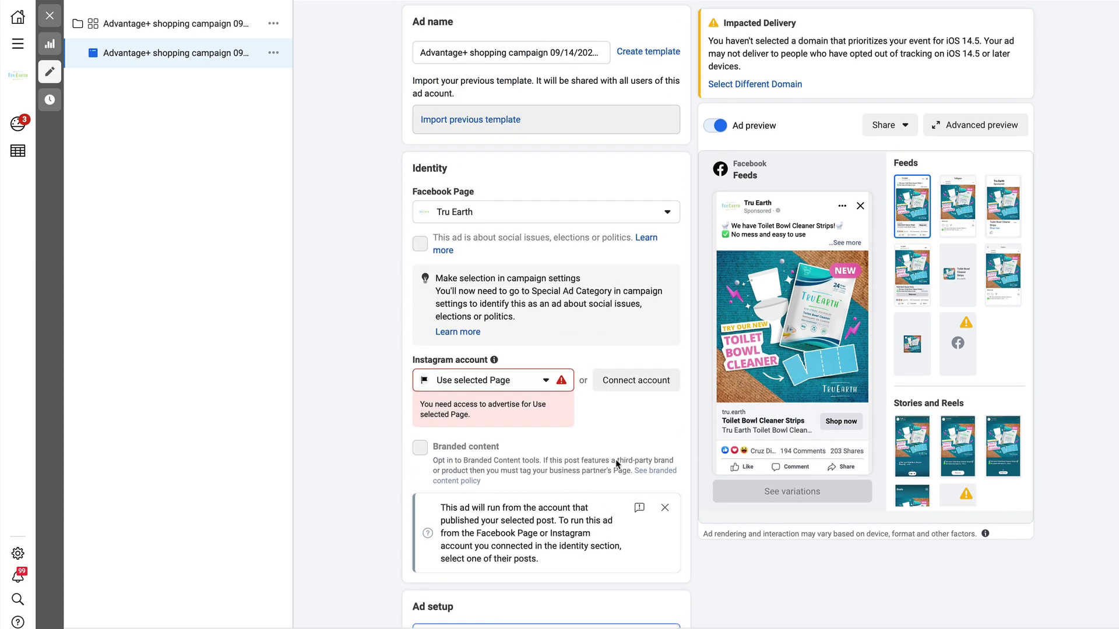
pyautogui.scroll(2, 616, 464)
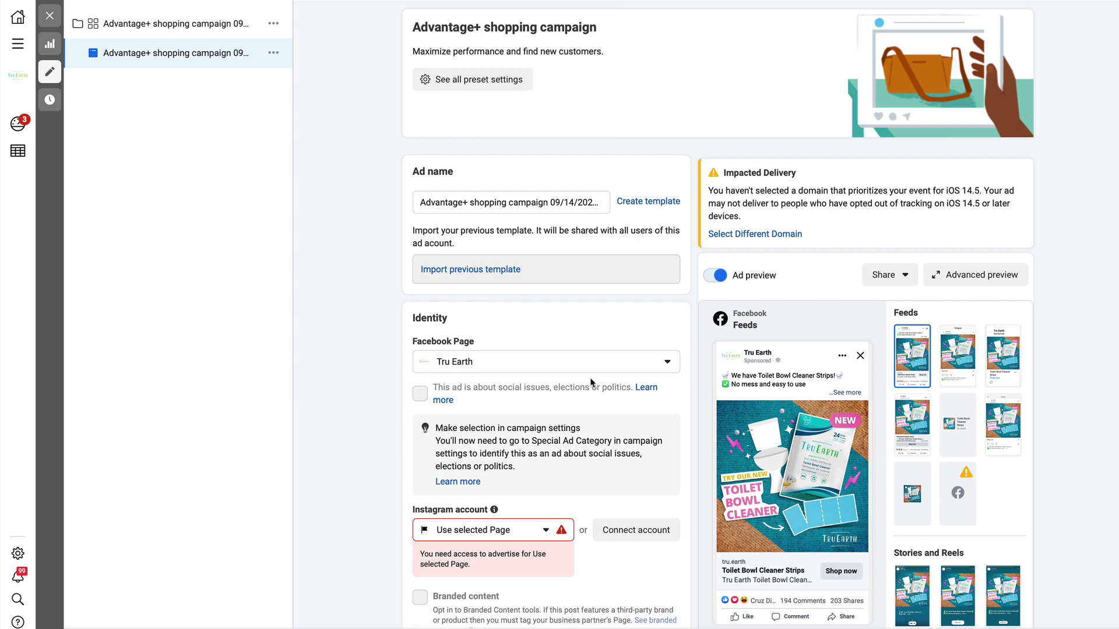